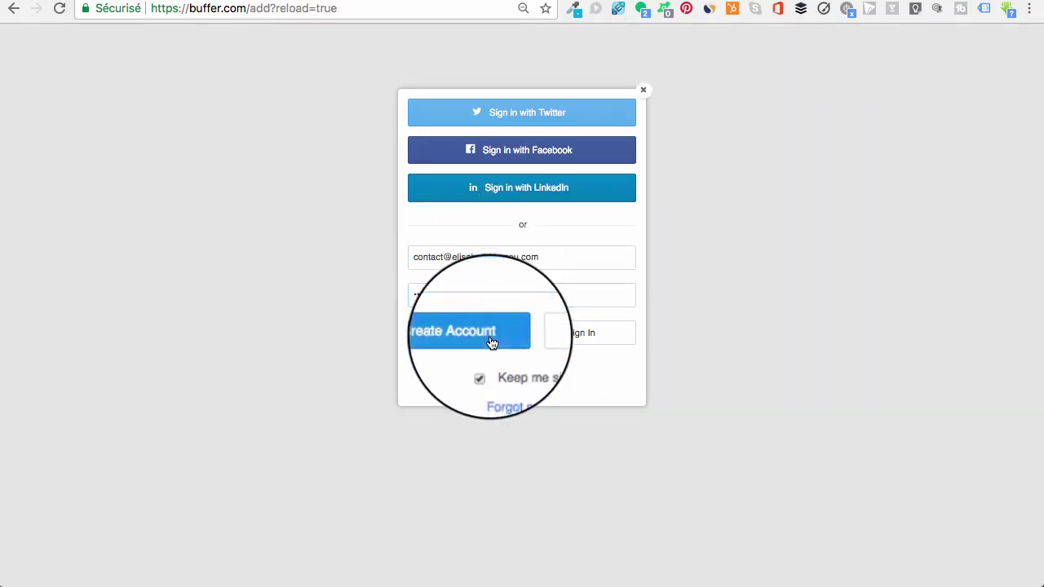
Create the account with the entered e-mail and password, and connect a Twitter account as its first social network
left_click(492, 342)
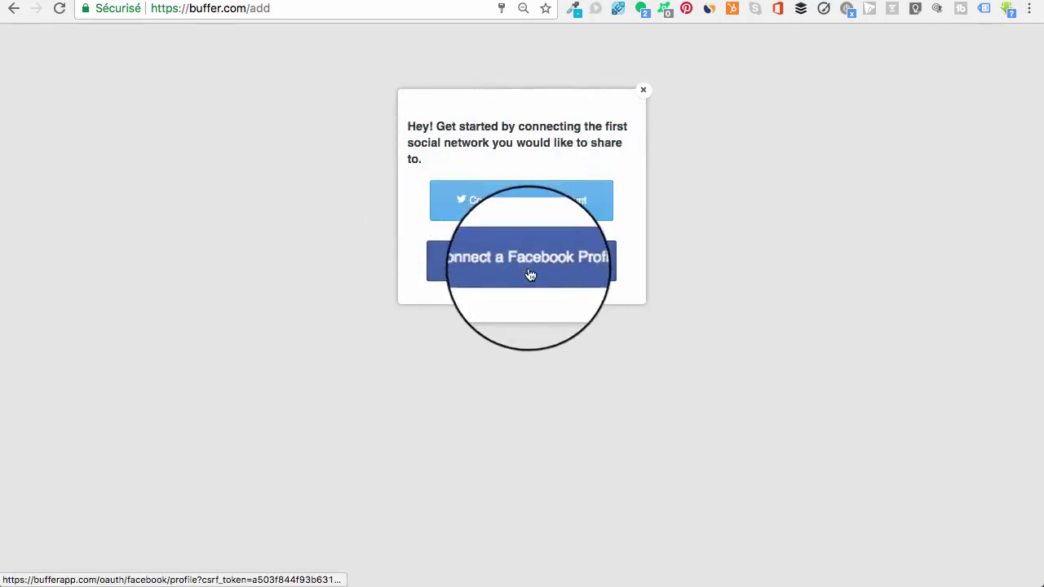
left_click(535, 202)
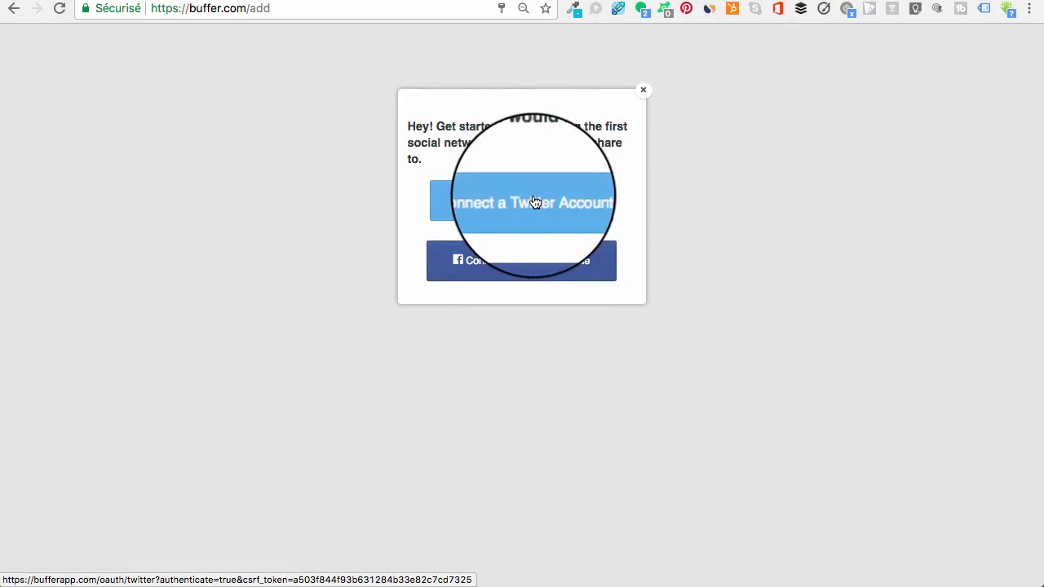
left_click(514, 235)
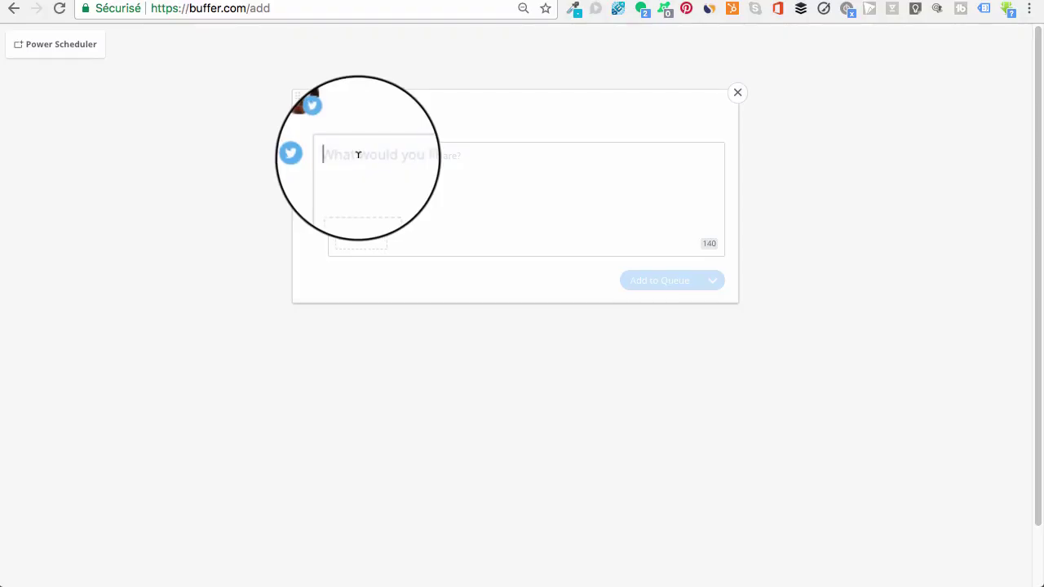
Compose a Twitter post with the YouTube video link, attach its suggested image, and add the post to the queue
type("https://www.youtube.com/watch?v=gAOLs-rhAtg")
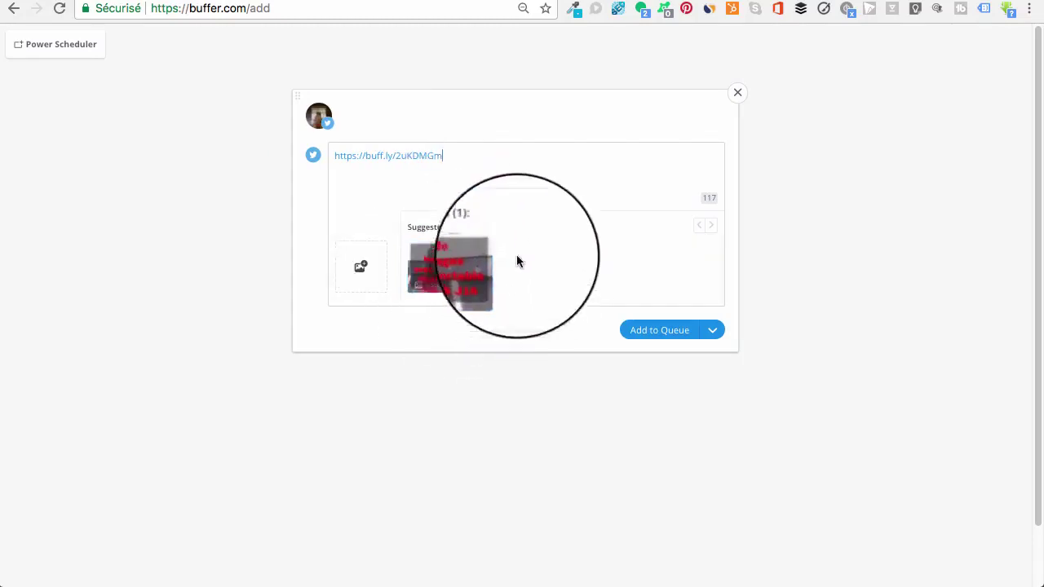
left_click(473, 285)
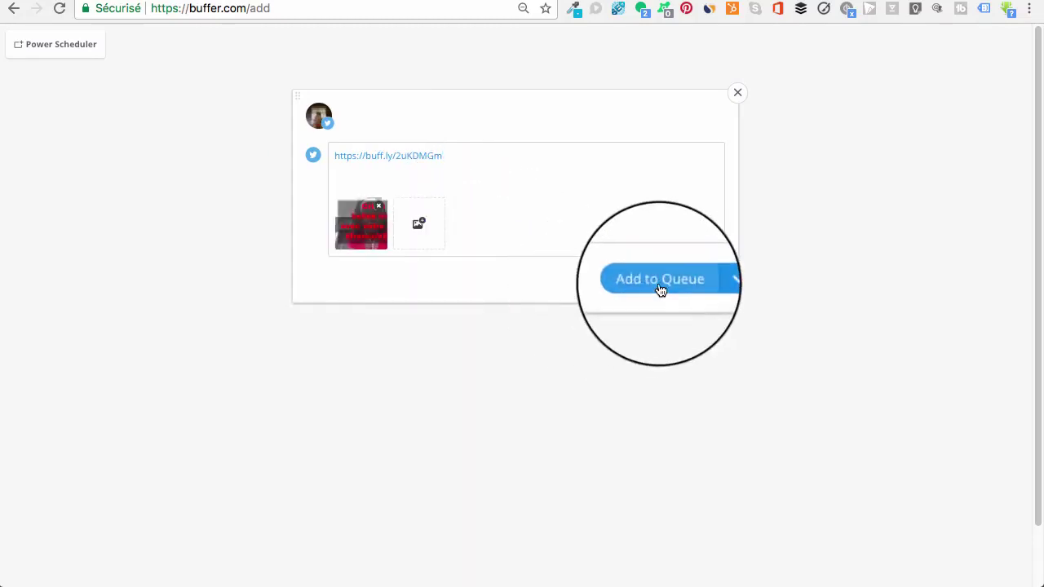
left_click(664, 282)
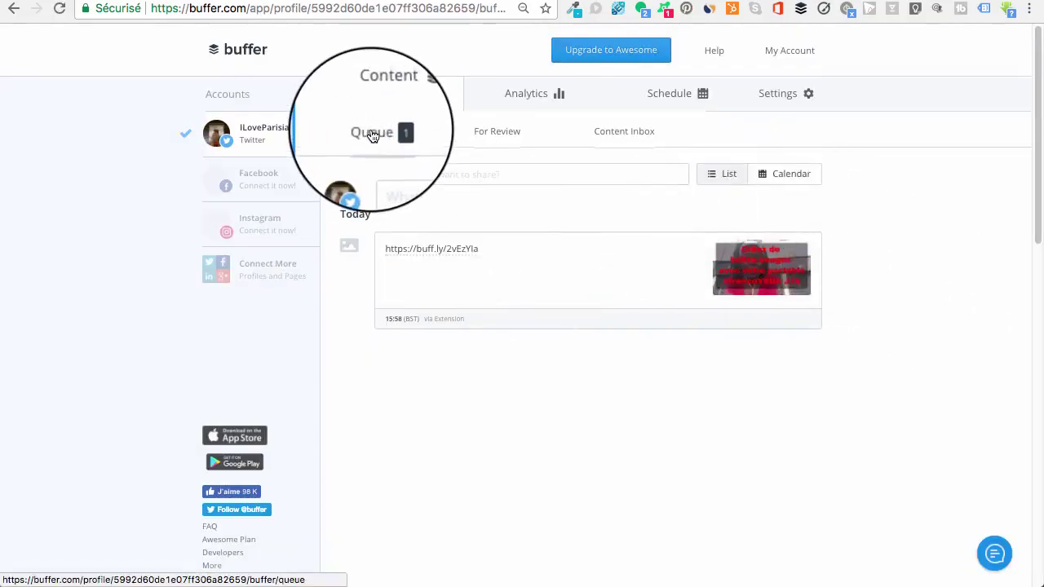
Edit the queued Twitter post, adding "Créez de belles images grâce à votre portable #vlog #youtube" before the link
left_click(372, 133)
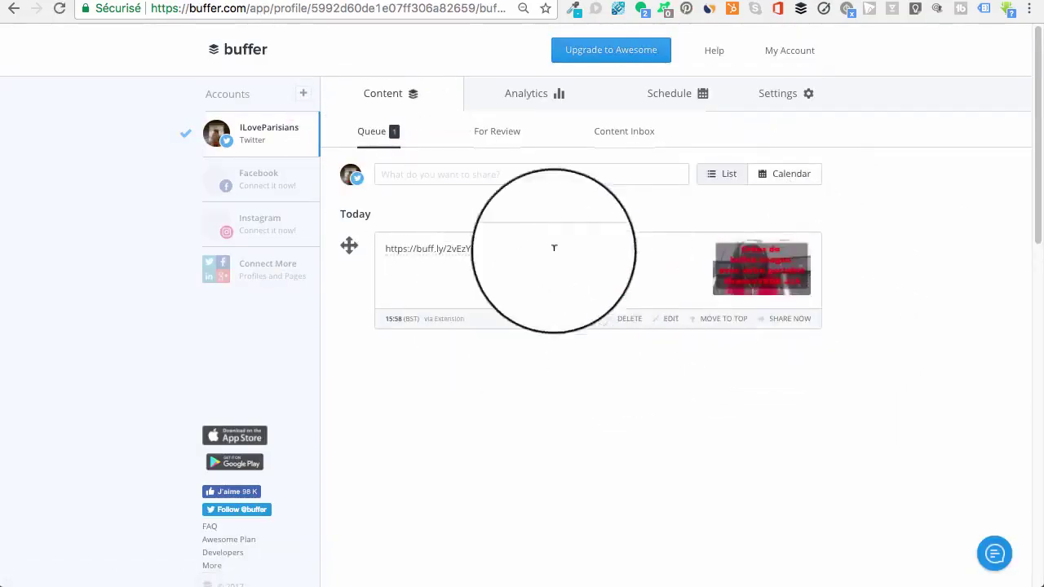
left_click(666, 322)
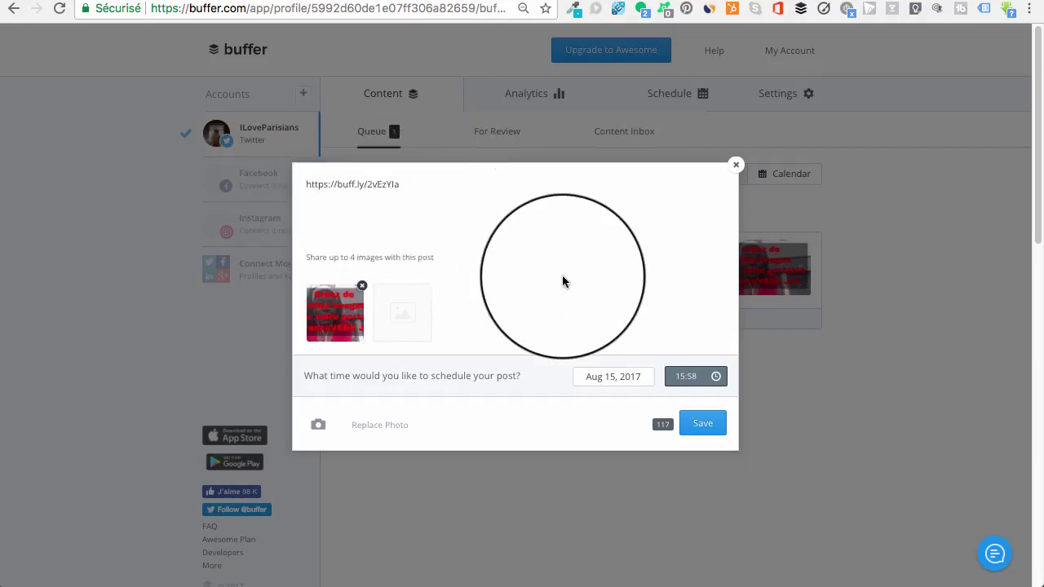
type("Créez de belles images grâce à votre portable #")
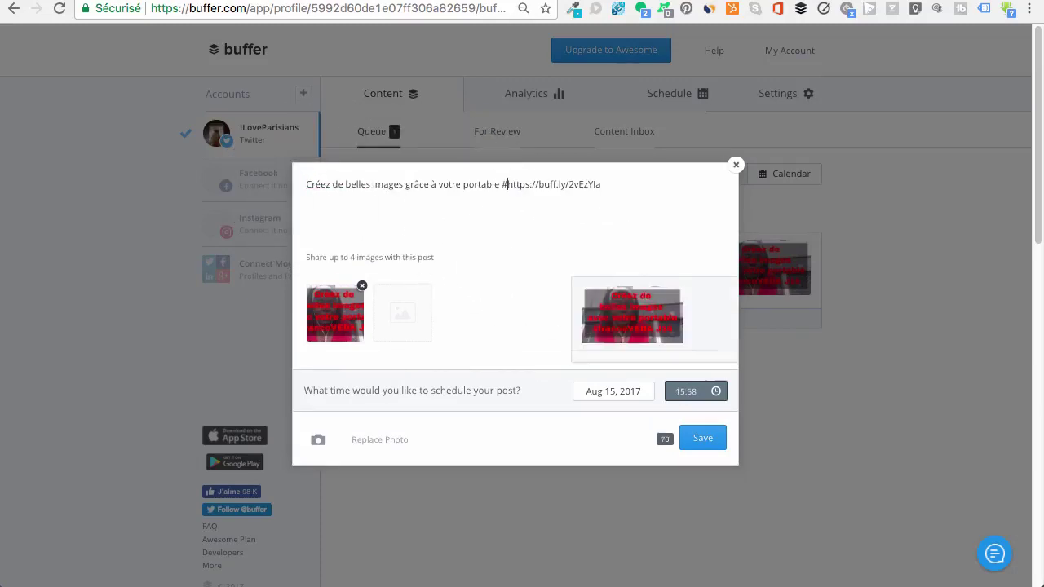
type("vlog #youtube")
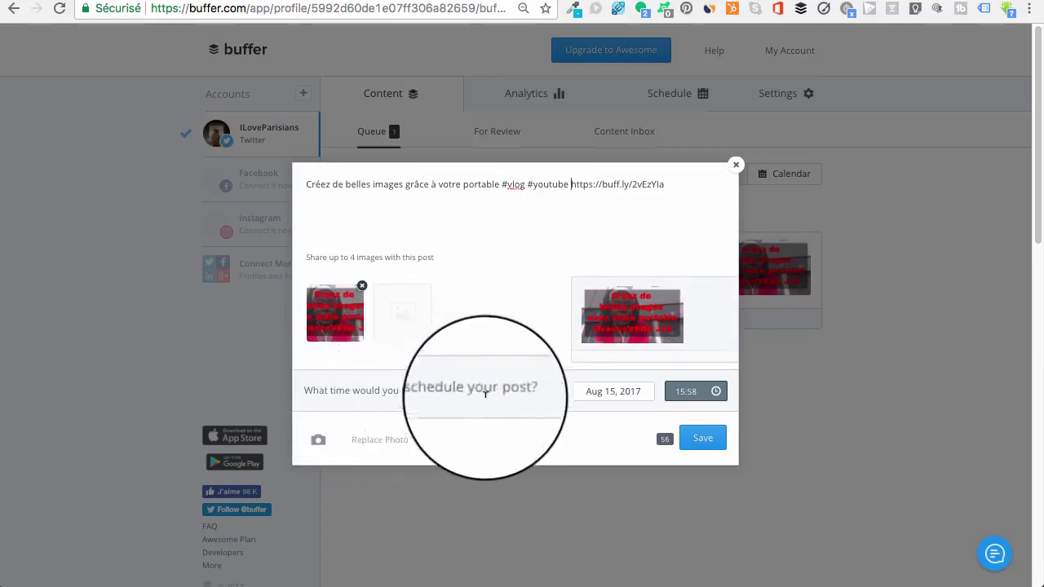
Reschedule the edited Twitter post to August 16, 2017 and save it
left_click(638, 398)
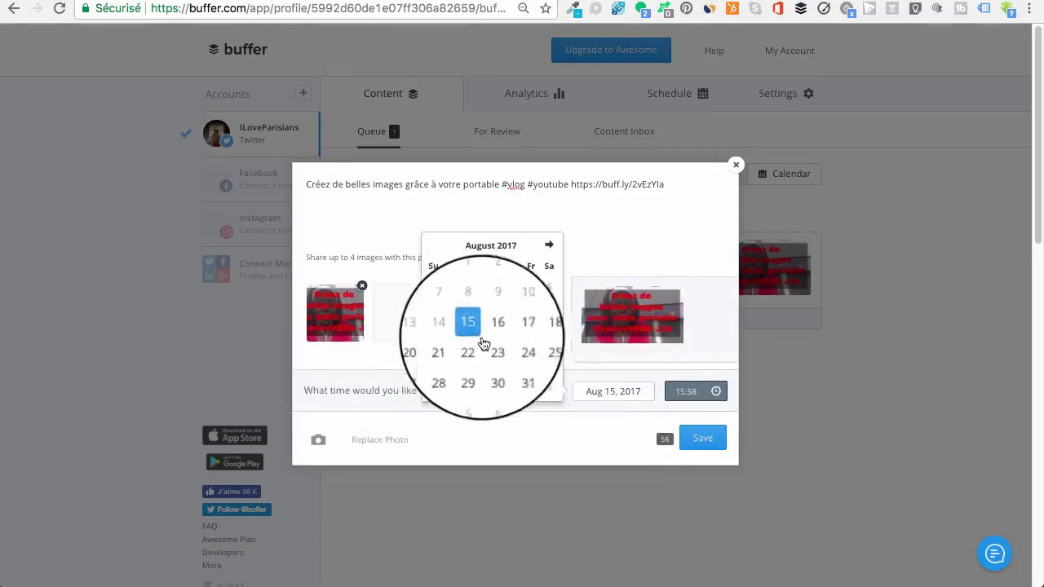
left_click(493, 329)
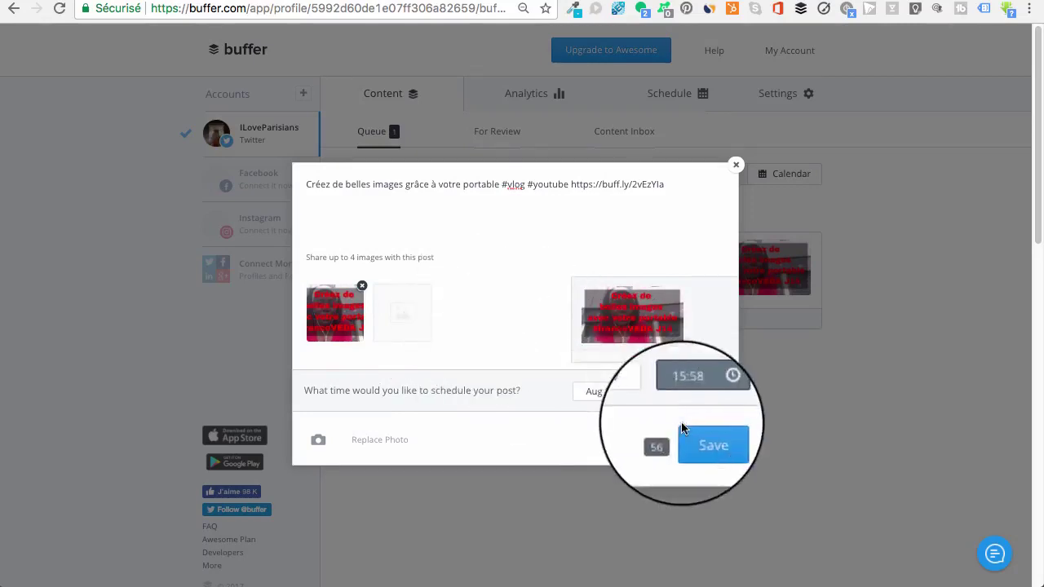
left_click(703, 440)
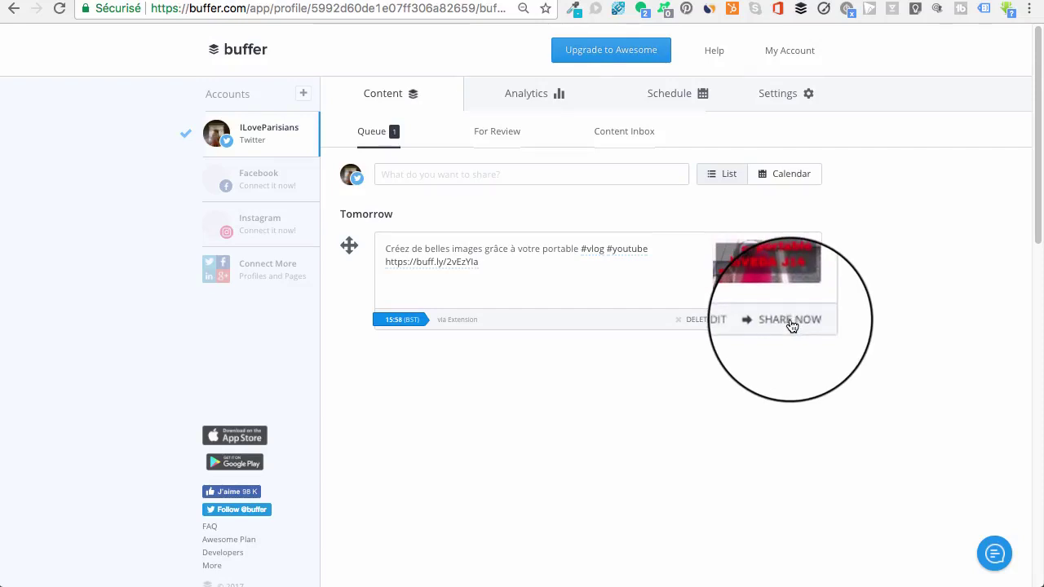
Connect a Facebook page to the account, continuing through the secure connection notice
left_click(273, 188)
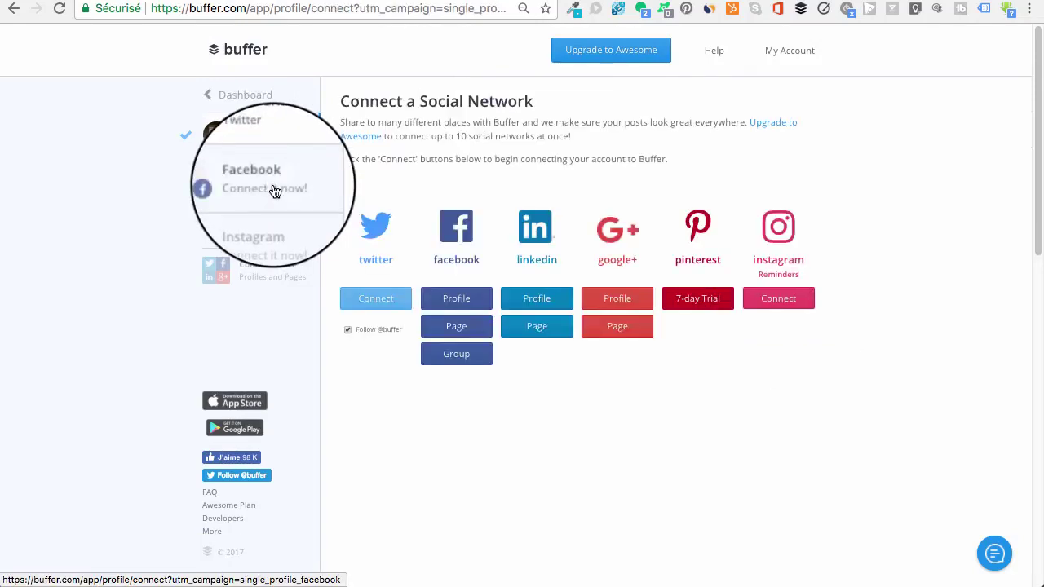
left_click(460, 330)
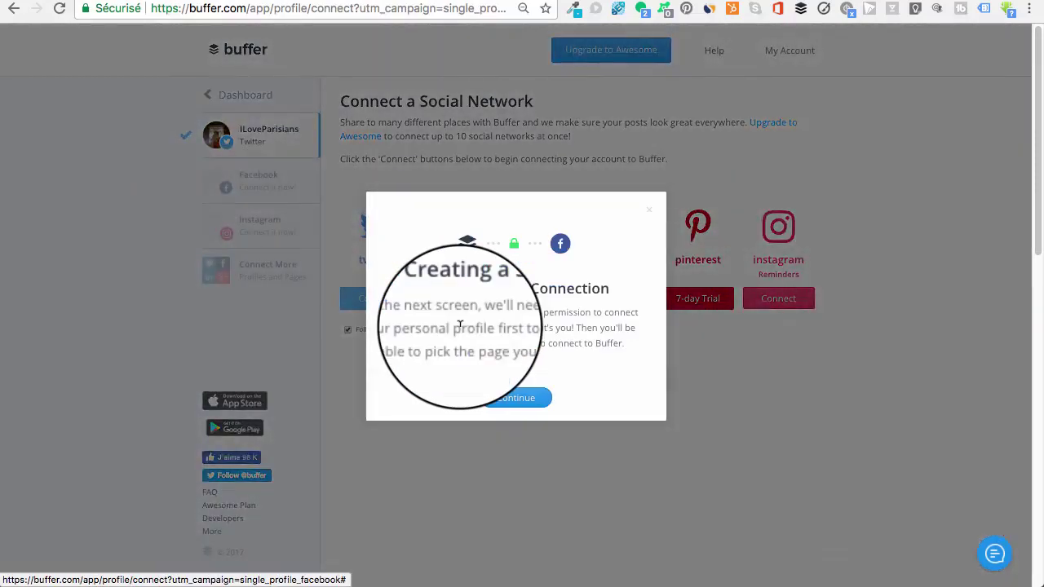
left_click(526, 400)
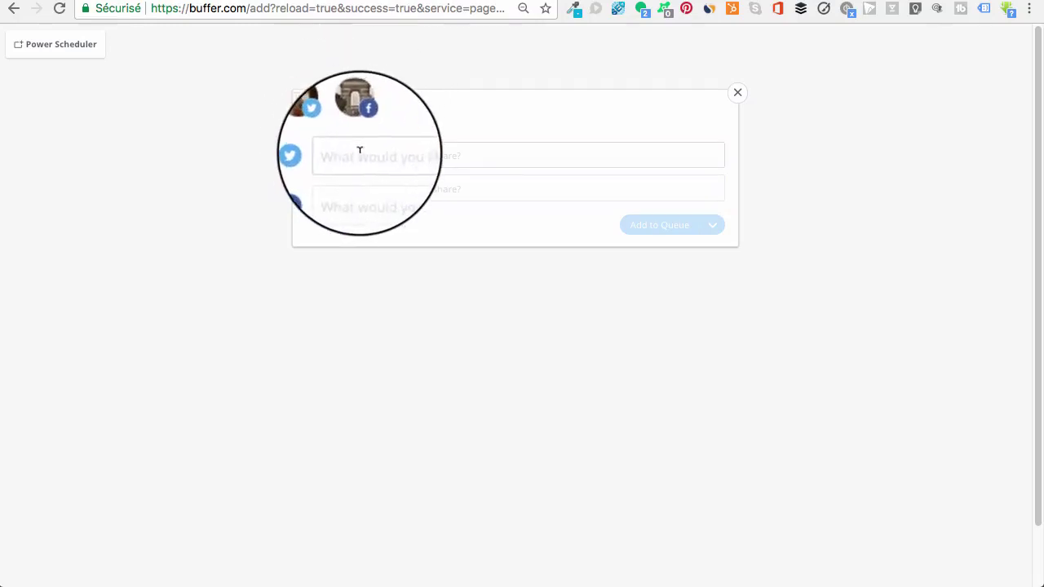
left_click(360, 151)
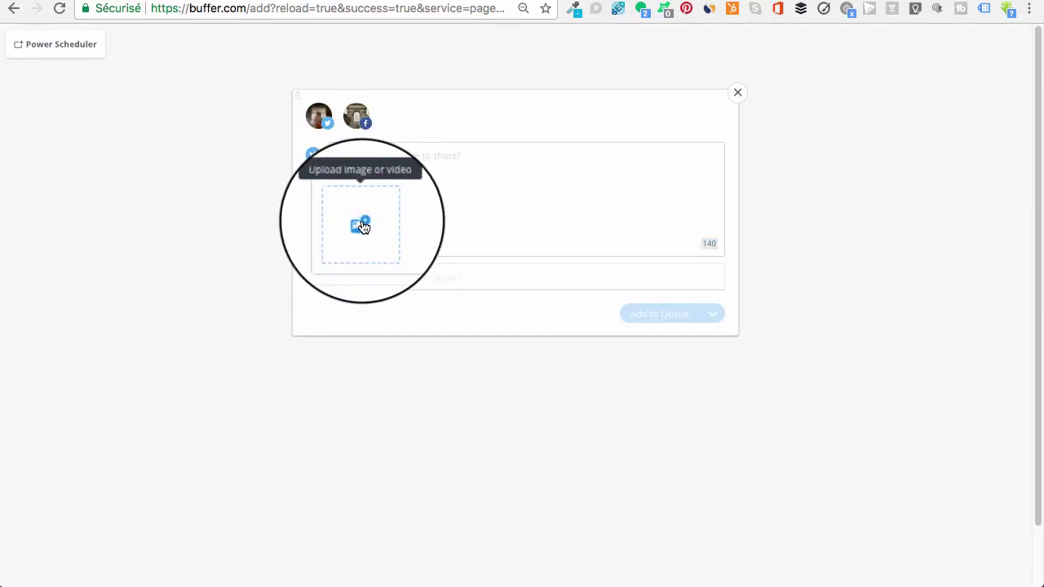
left_click(363, 227)
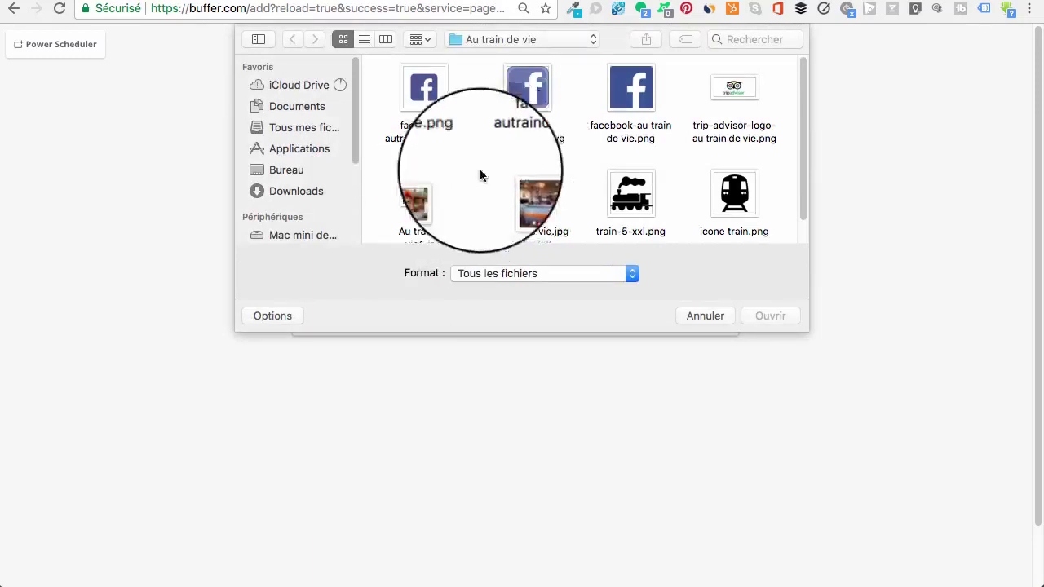
double_click(503, 170)
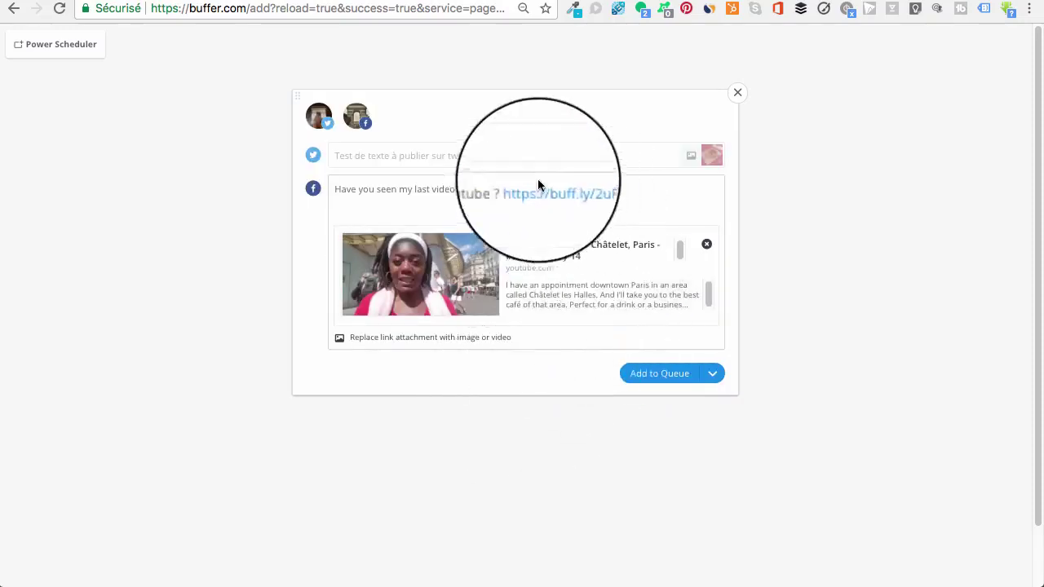
left_click(447, 159)
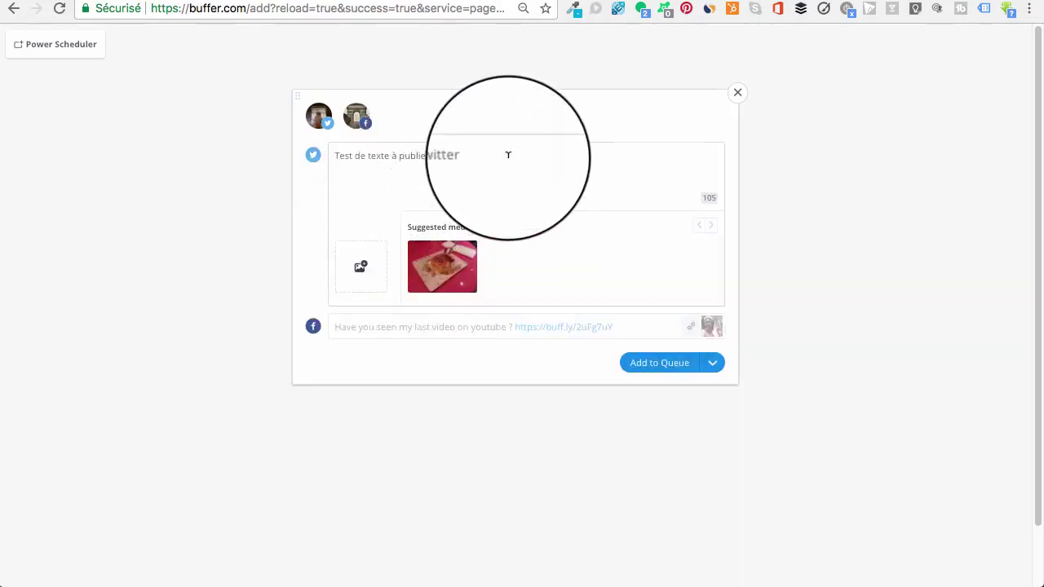
type("https://buff.ly/2uETIxP")
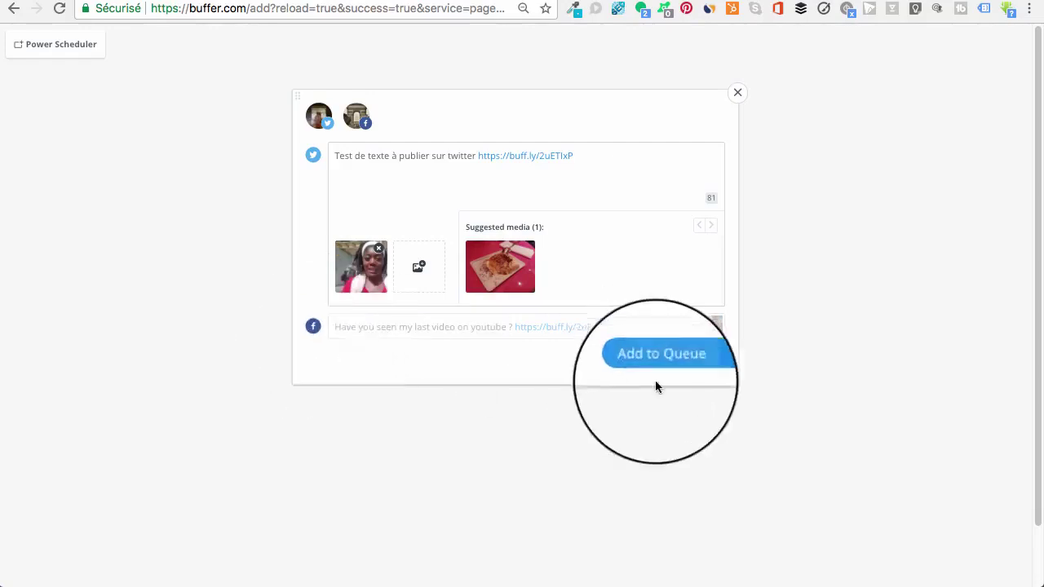
Schedule the Twitter and Facebook posts for August 16, 2017 at 18:10
left_click(711, 368)
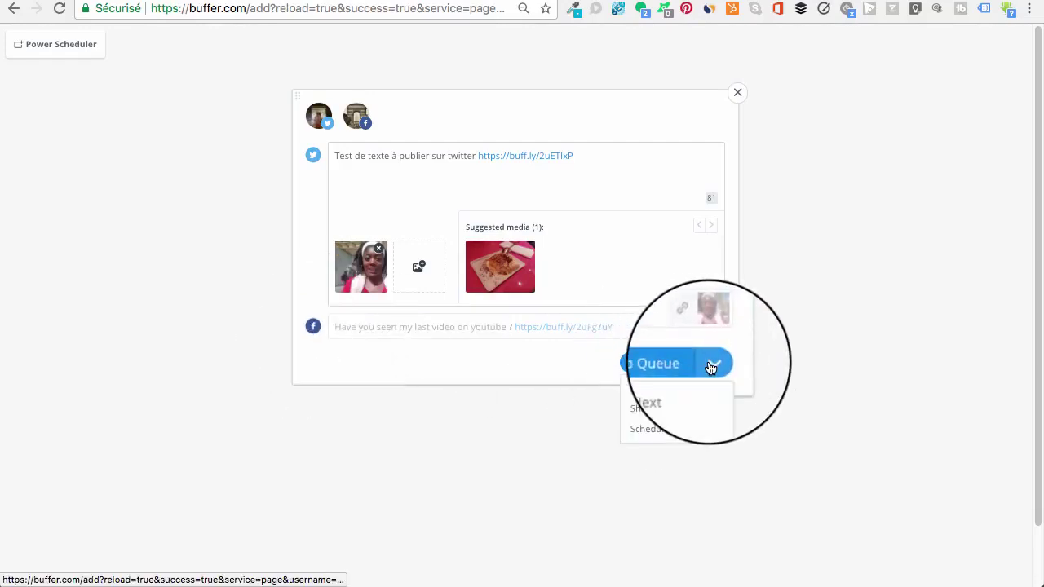
left_click(672, 429)
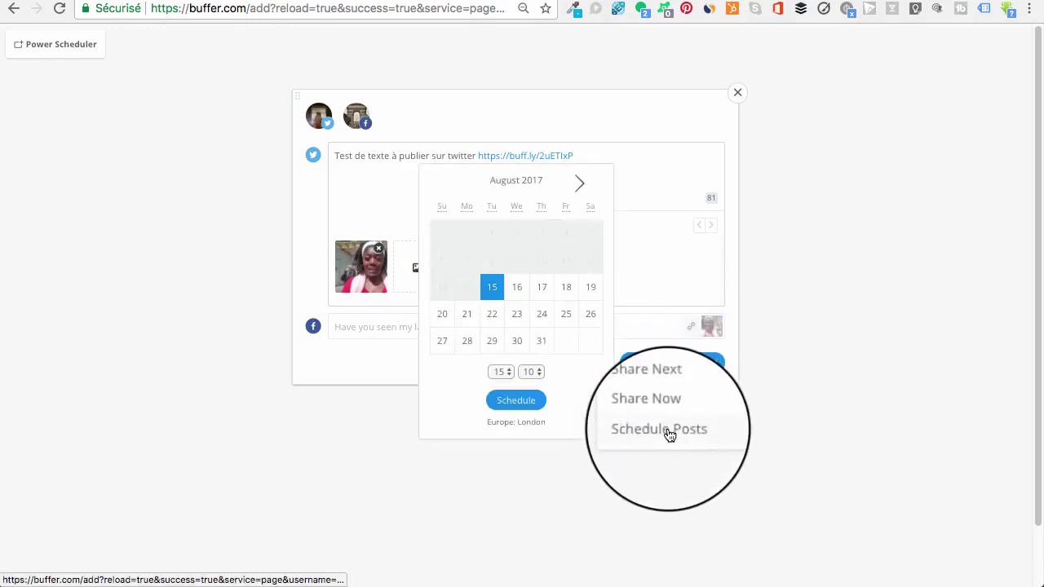
left_click(520, 293)
left_click(503, 372)
left_click(504, 411)
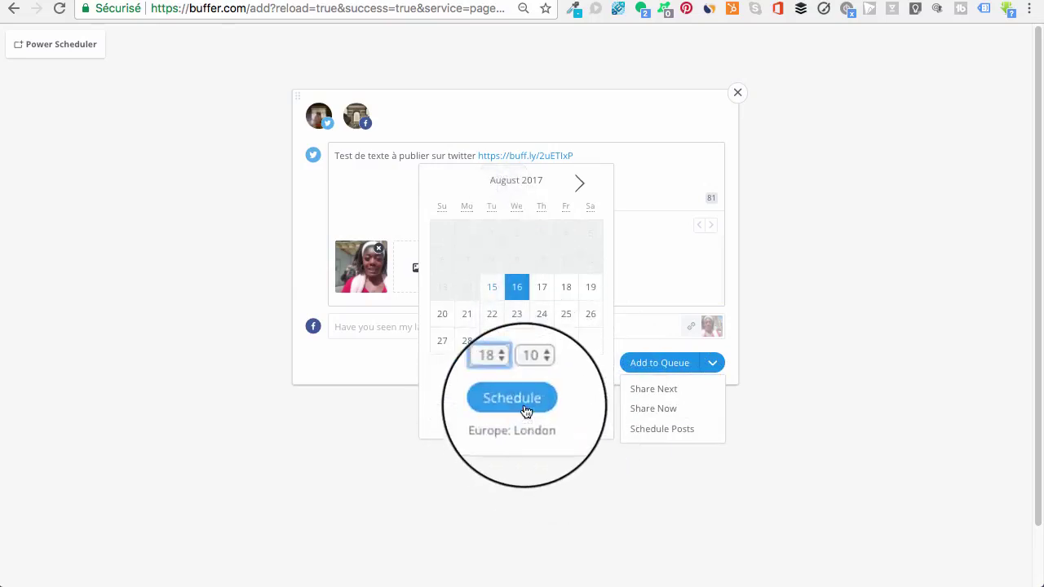
left_click(522, 406)
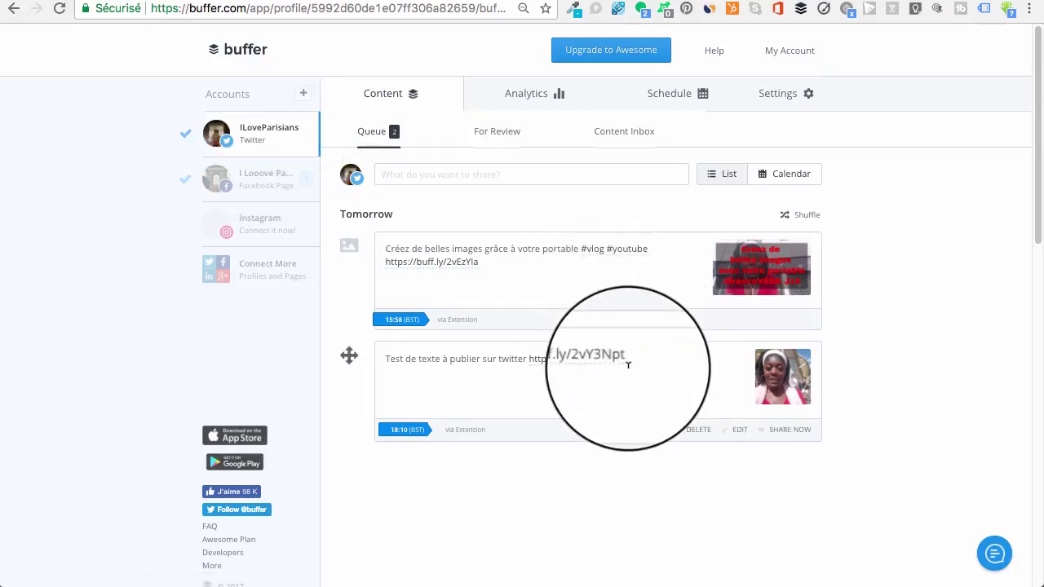
Examine the time options of the two queued Twitter posts and the Facebook page's queue
left_click(405, 329)
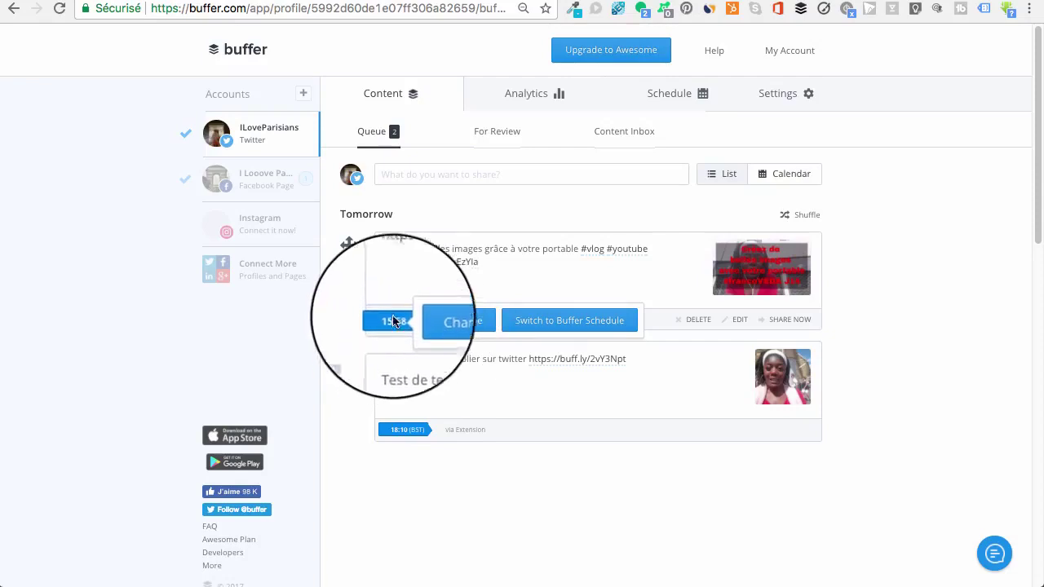
left_click(405, 430)
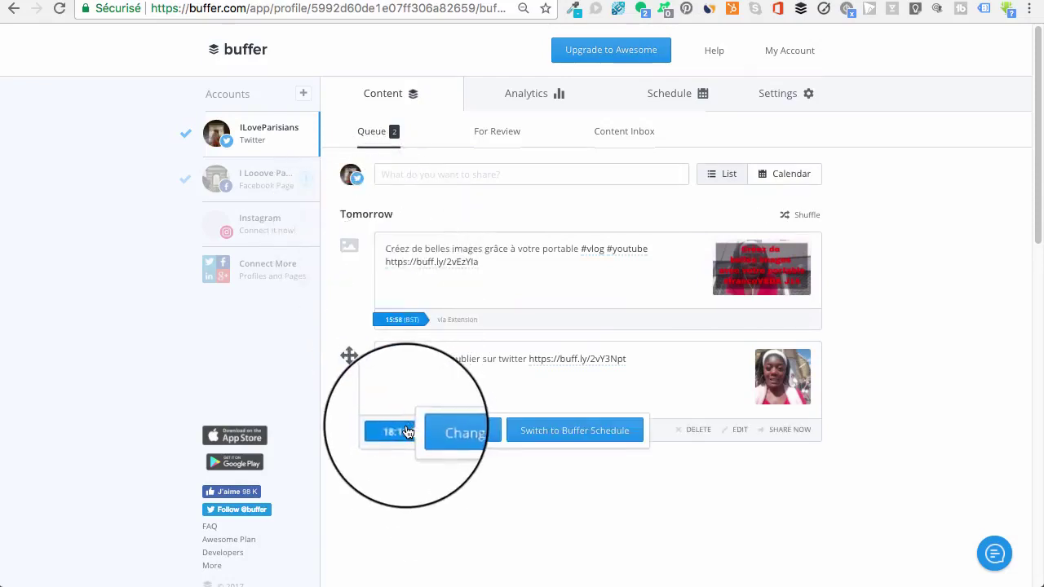
left_click(266, 187)
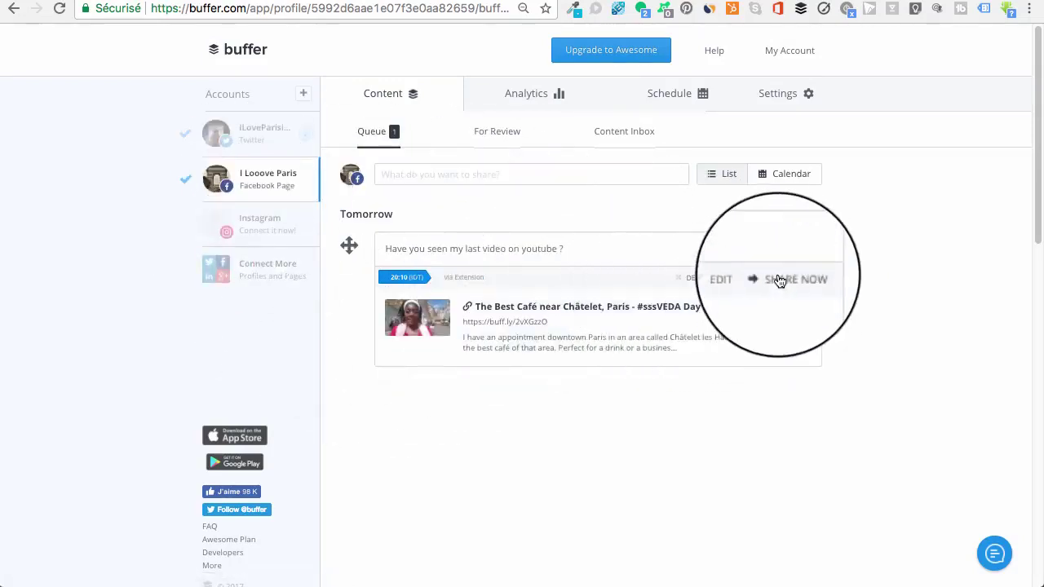
Connect an Instagram account, signing in with the account's username and password
left_click(261, 228)
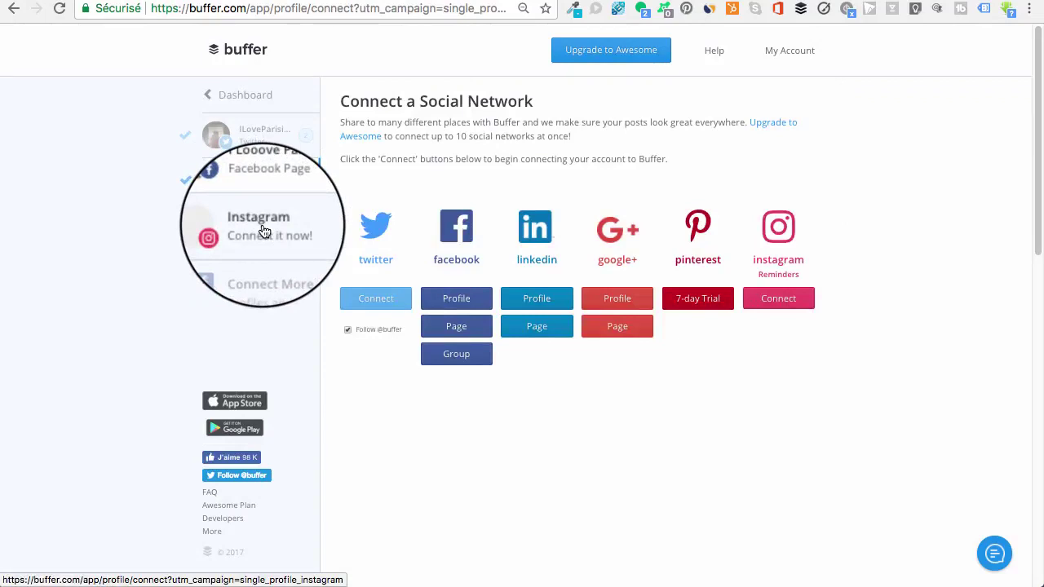
left_click(785, 300)
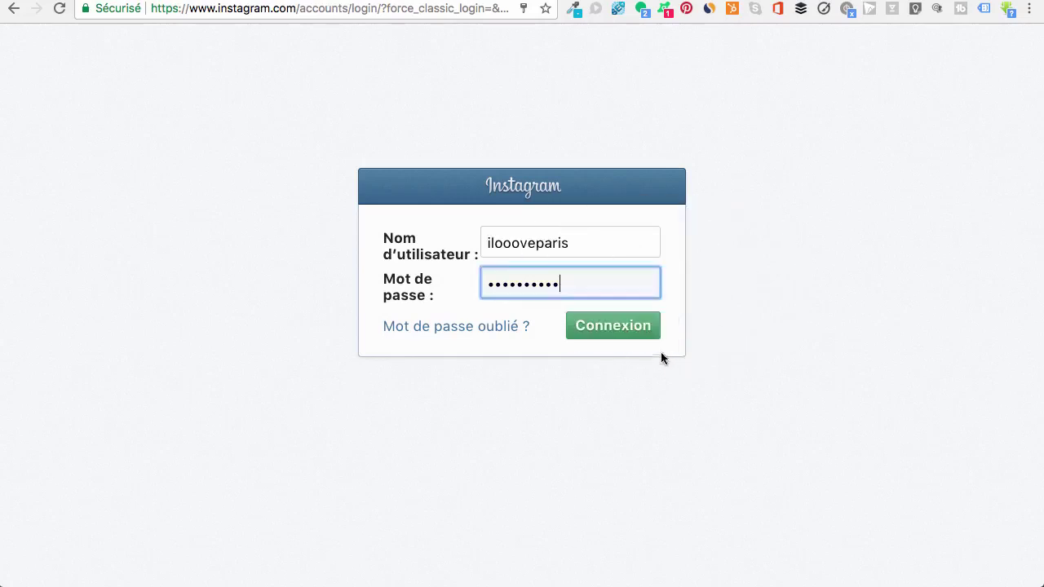
left_click(630, 329)
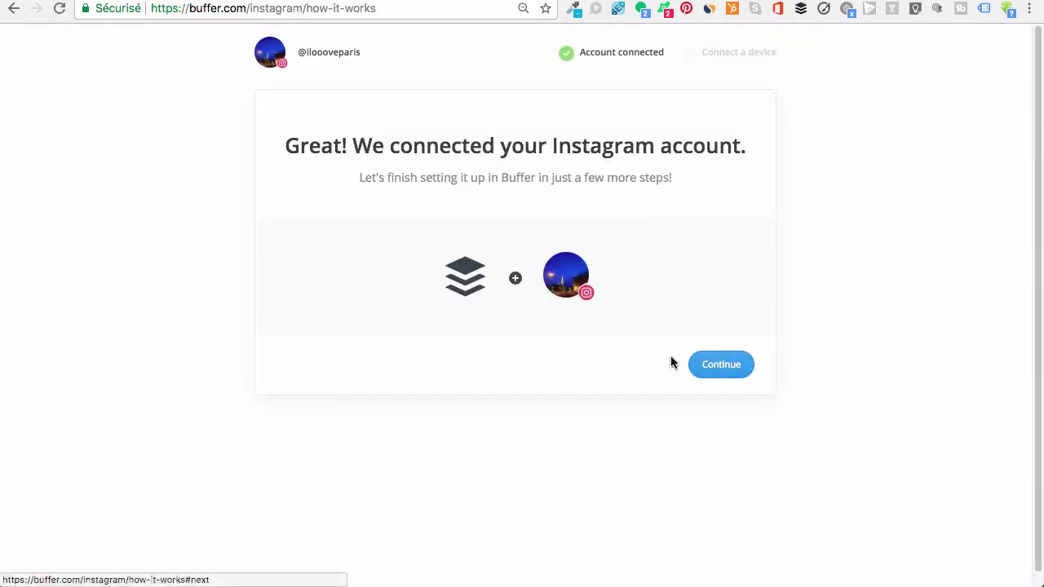
Complete the Instagram setup by going through the mobile device connection and finishing the wizard
left_click(720, 366)
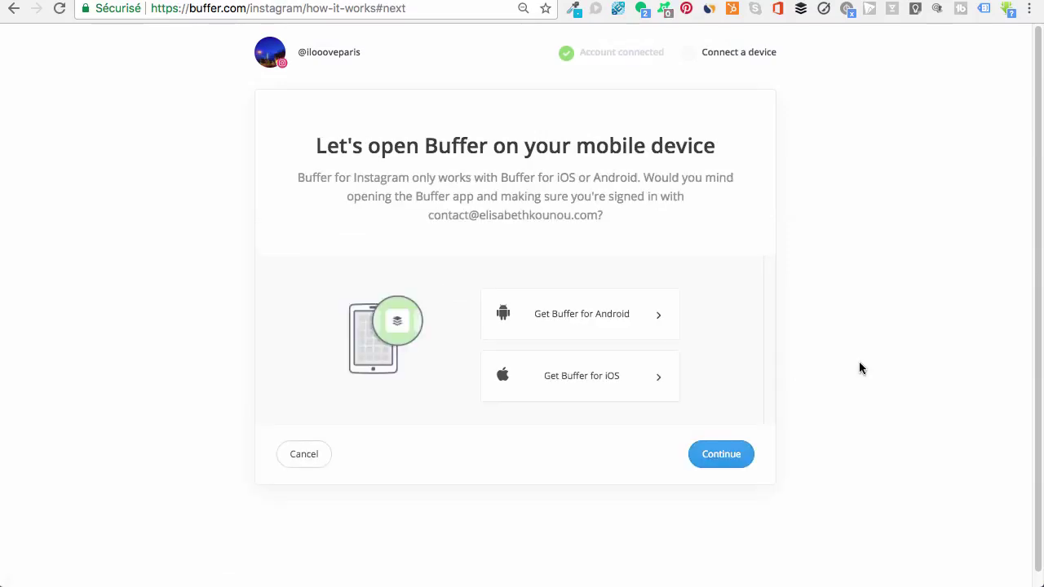
left_click(655, 319)
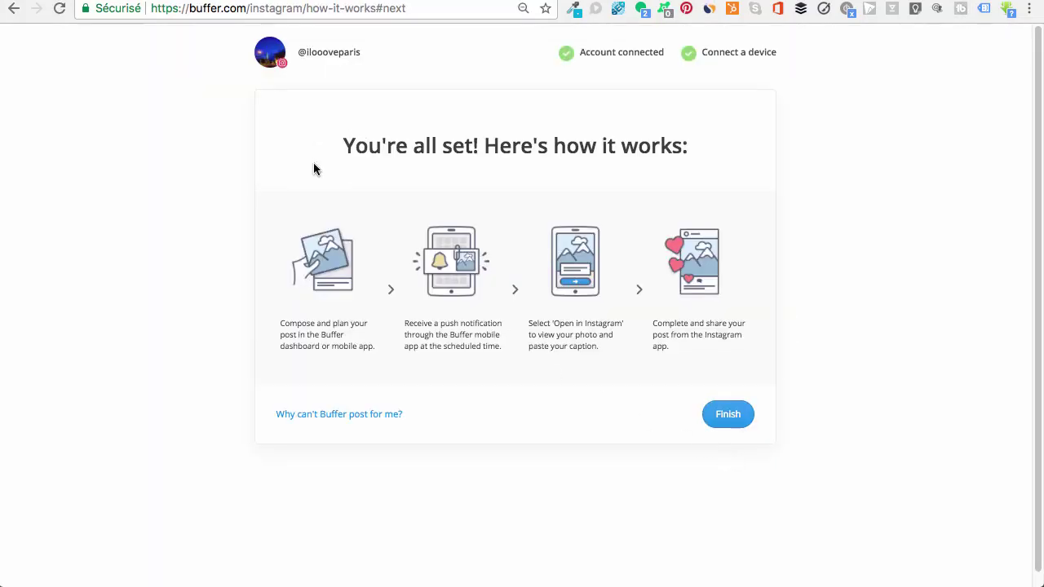
left_click(734, 415)
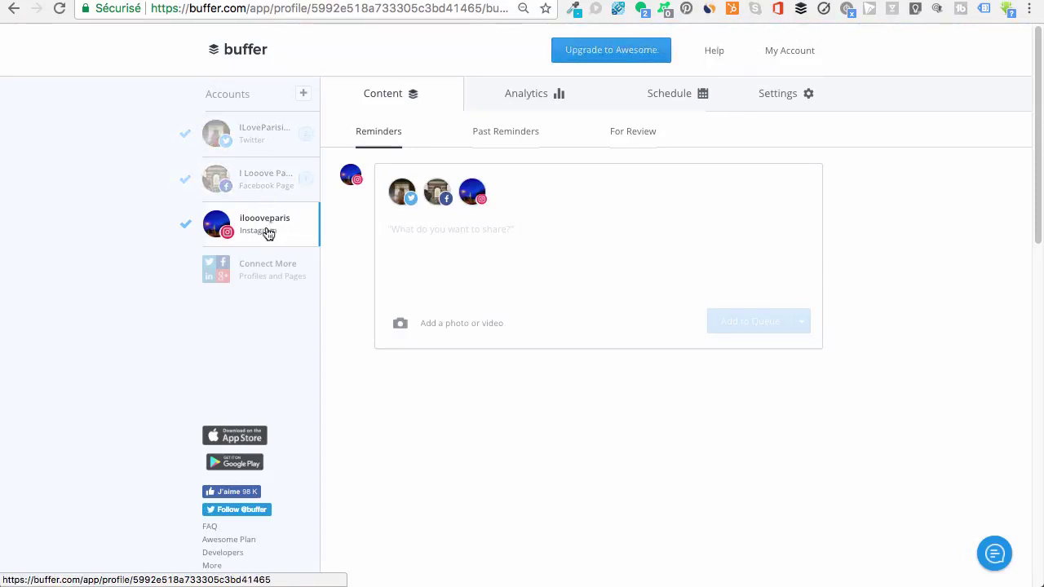
Start writing a new post in the Instagram account's composer
left_click(444, 229)
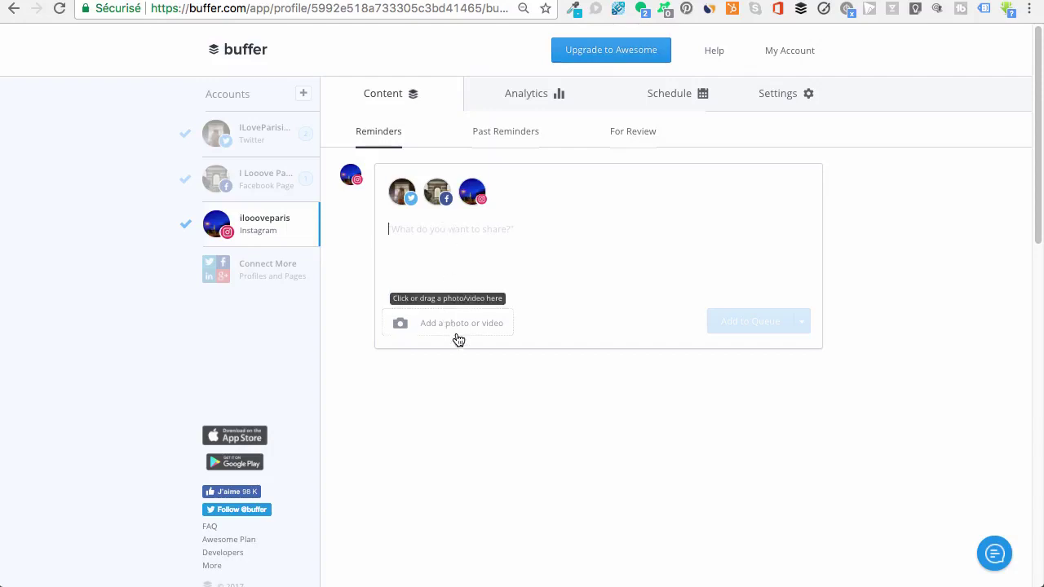